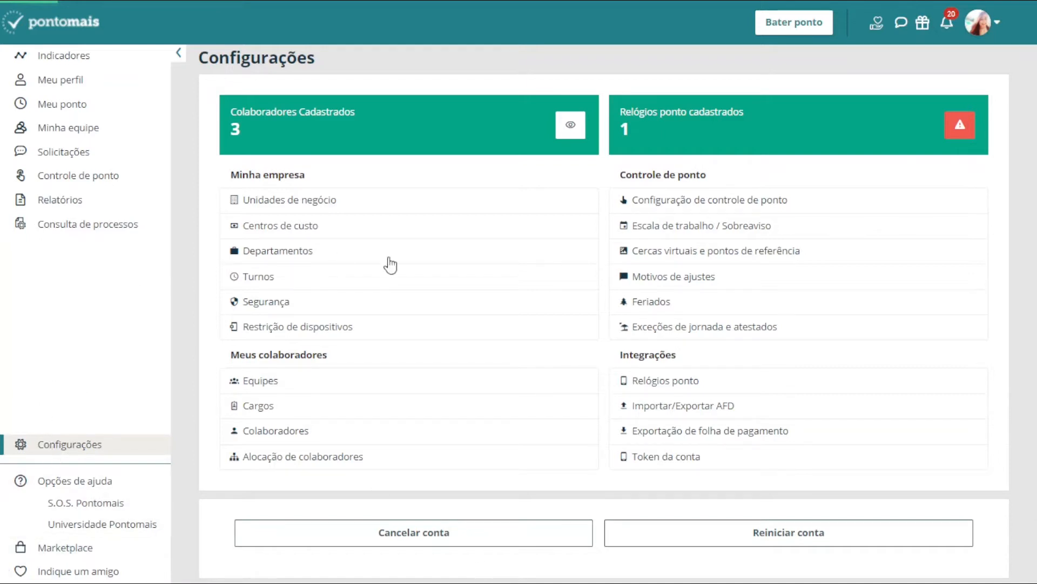
# Step: Start a new time-control configuration and allow collaborators to attach files to requests and managers to add or change those attachments
pyautogui.click(682, 209)
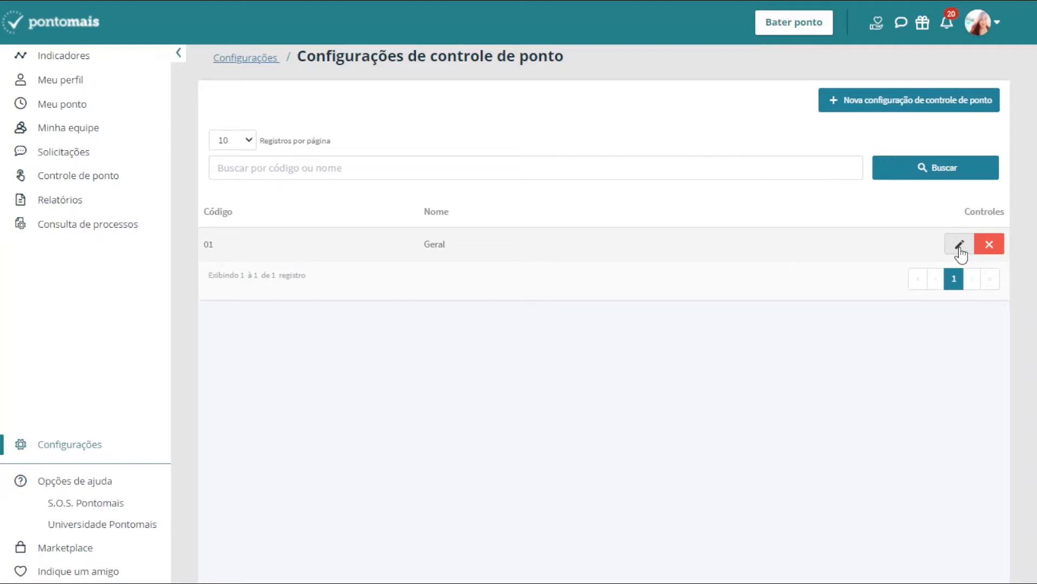
pyautogui.click(965, 107)
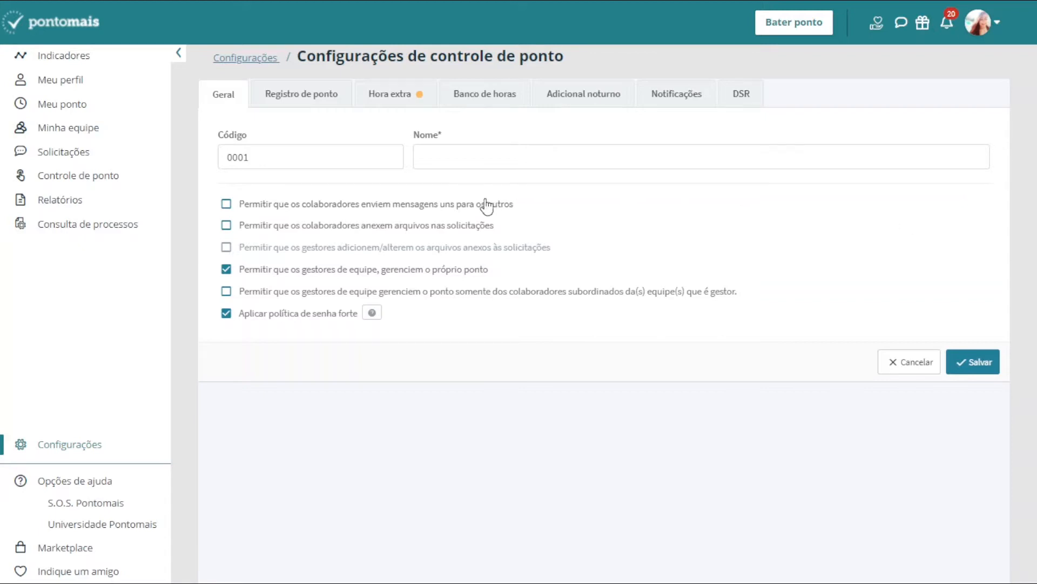
pyautogui.click(474, 226)
pyautogui.click(474, 252)
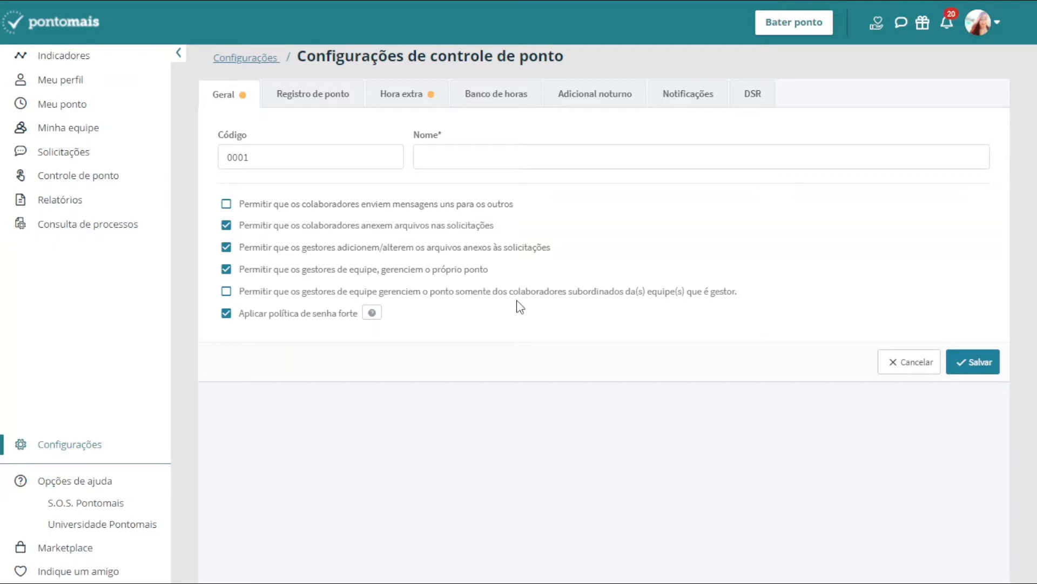
# Step: In the time-registration settings, set the tolerance type to Tolerância acumulada na jornada
pyautogui.click(338, 104)
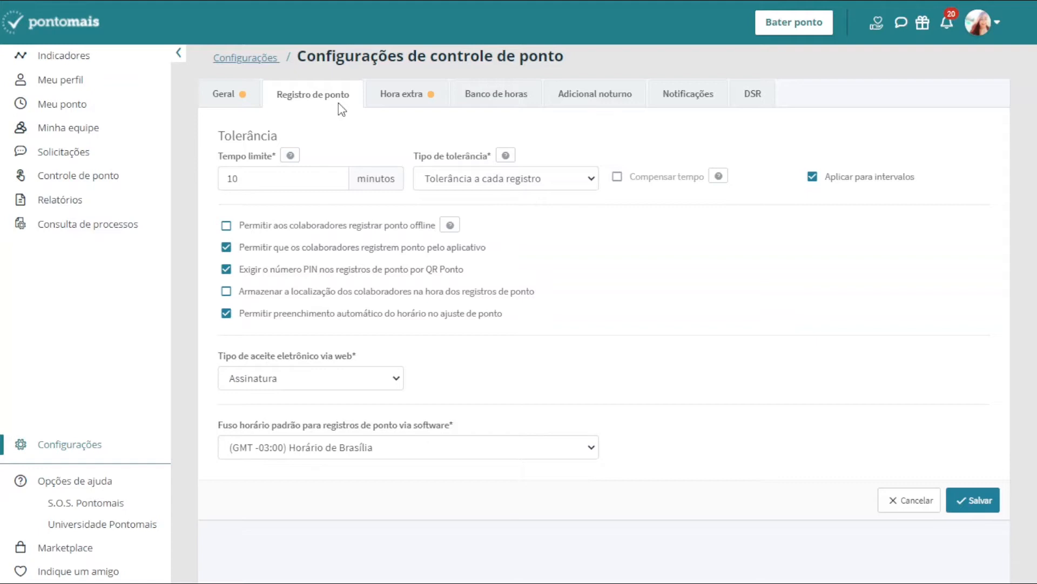
pyautogui.click(578, 184)
pyautogui.click(569, 209)
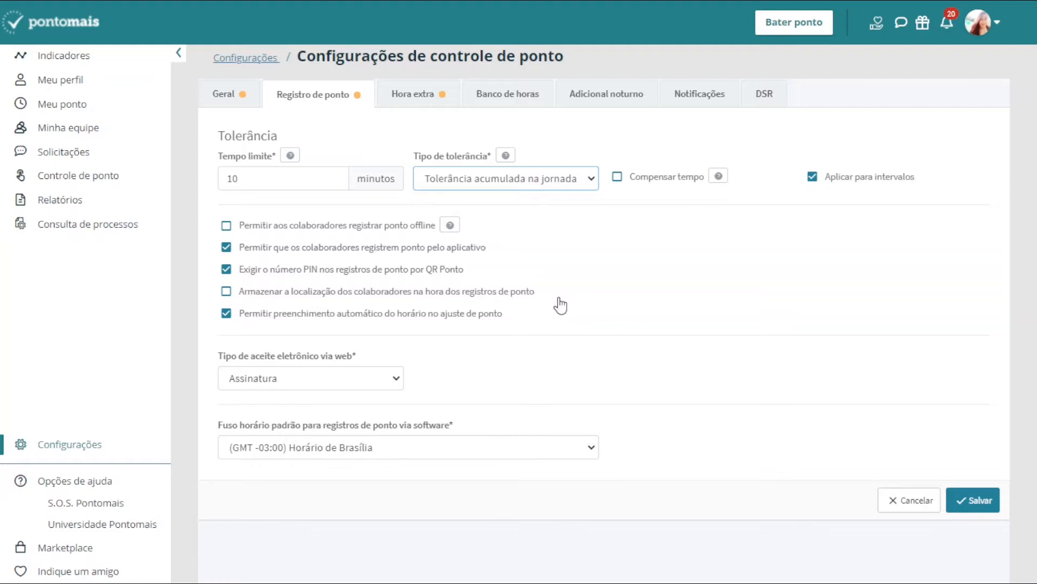
# Step: Try the Simples web electronic acceptance type, return it to Assinatura, and check the default time zone options
pyautogui.click(353, 380)
pyautogui.click(335, 416)
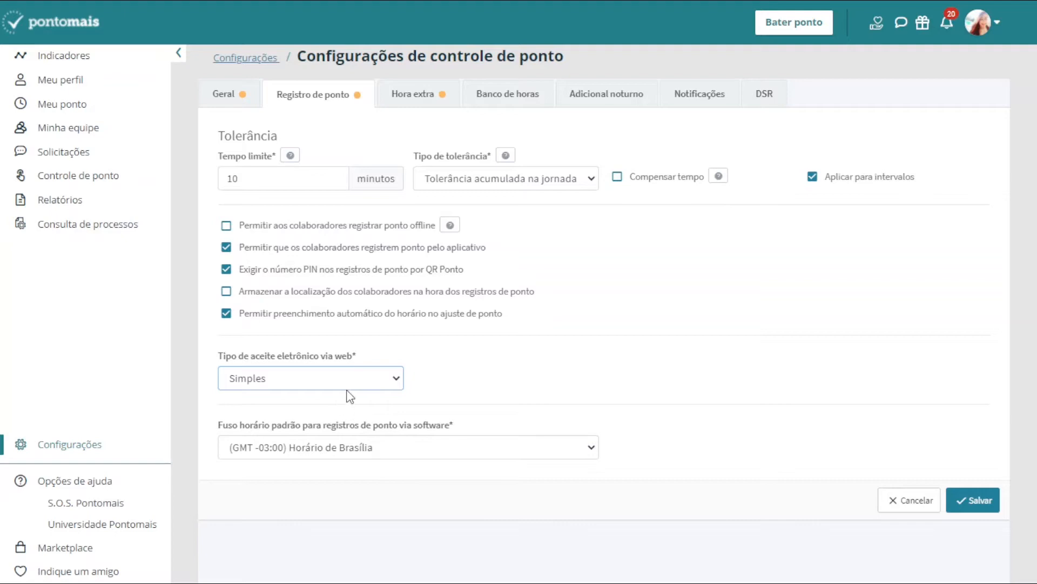
pyautogui.press('Down')
pyautogui.click(383, 458)
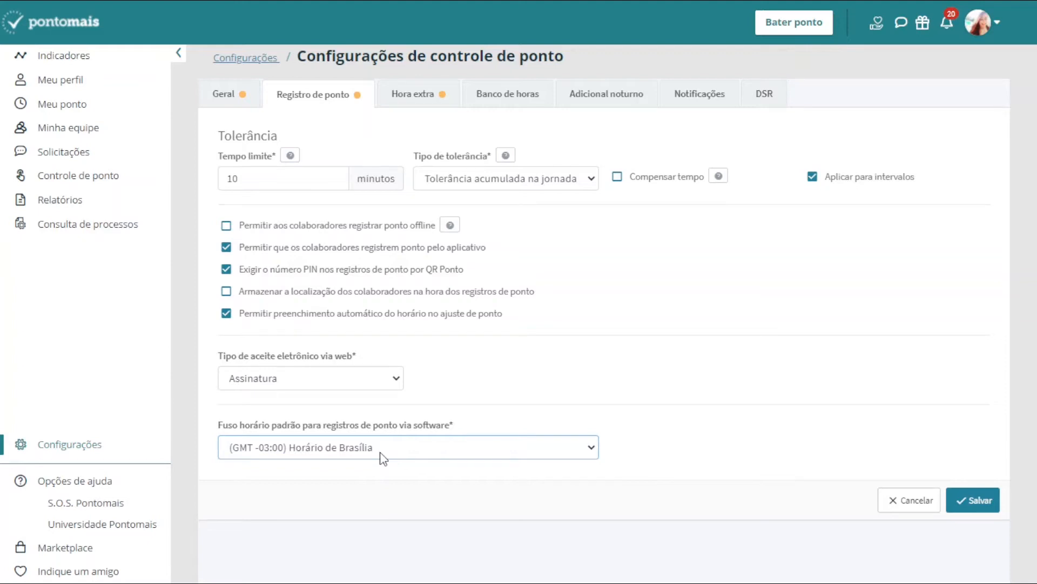
pyautogui.click(629, 395)
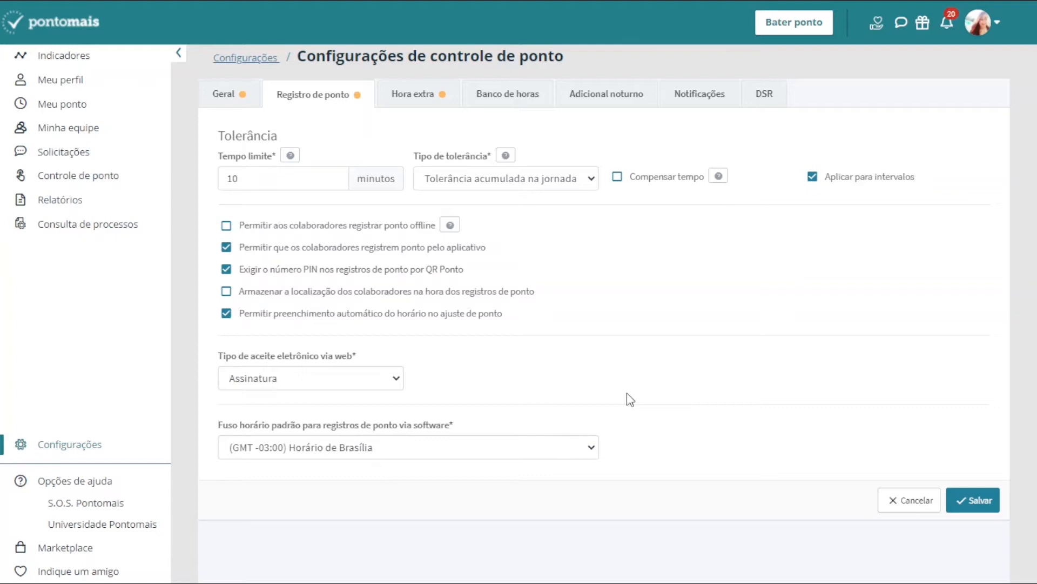
# Step: In the overtime settings, confirm that the union agreement was checked so the standard overtime percentages can be changed
pyautogui.click(403, 107)
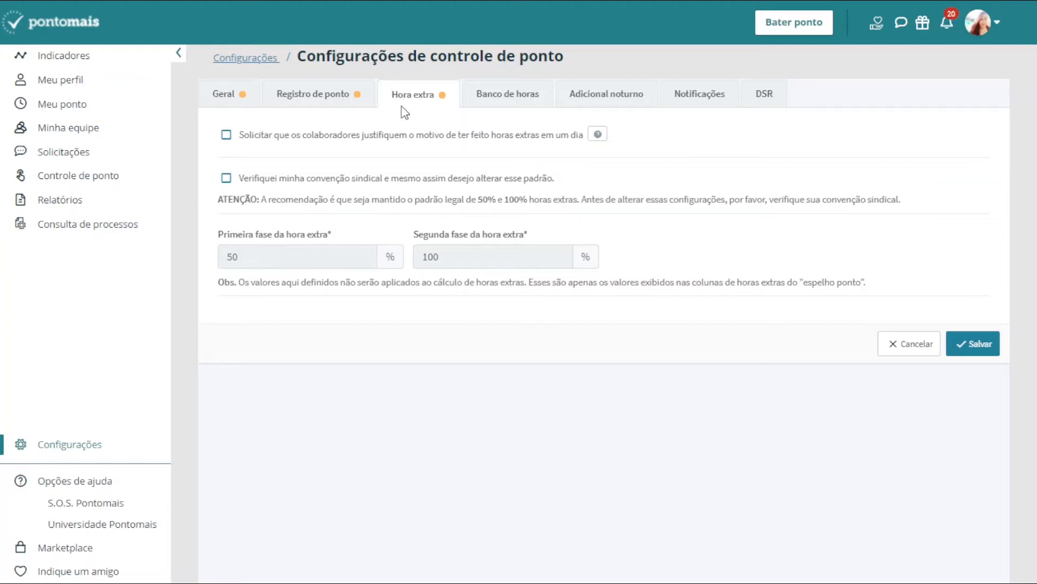
pyautogui.click(350, 183)
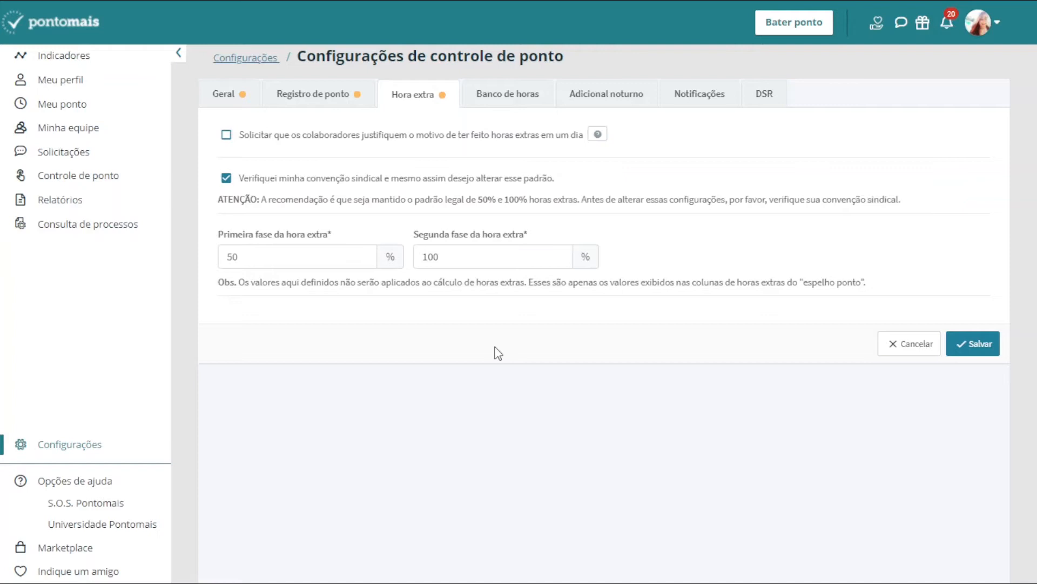
# Step: Enable the hour bank and set it to ignore absences in its calculation
pyautogui.click(493, 103)
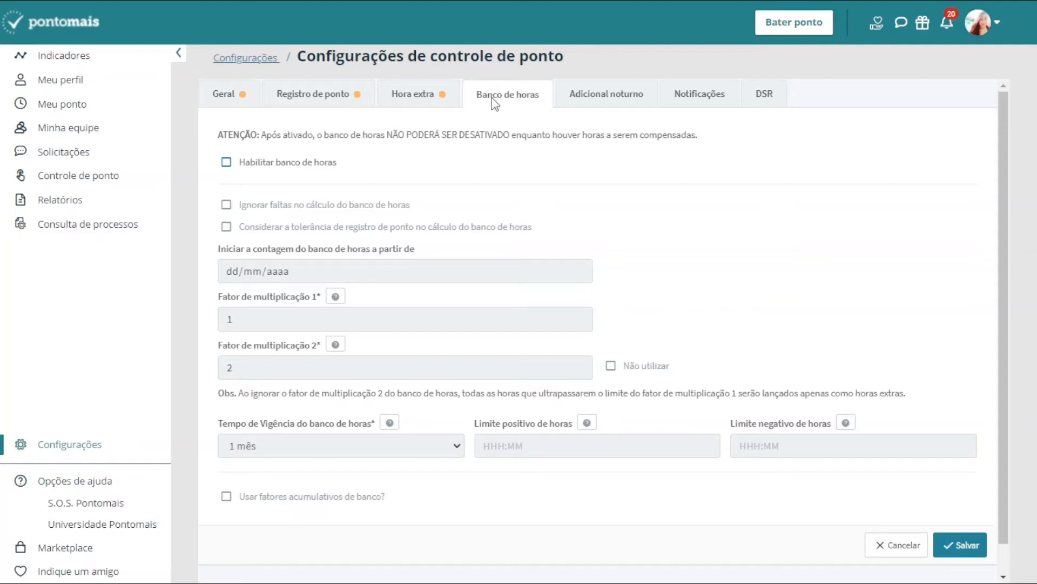
pyautogui.click(274, 164)
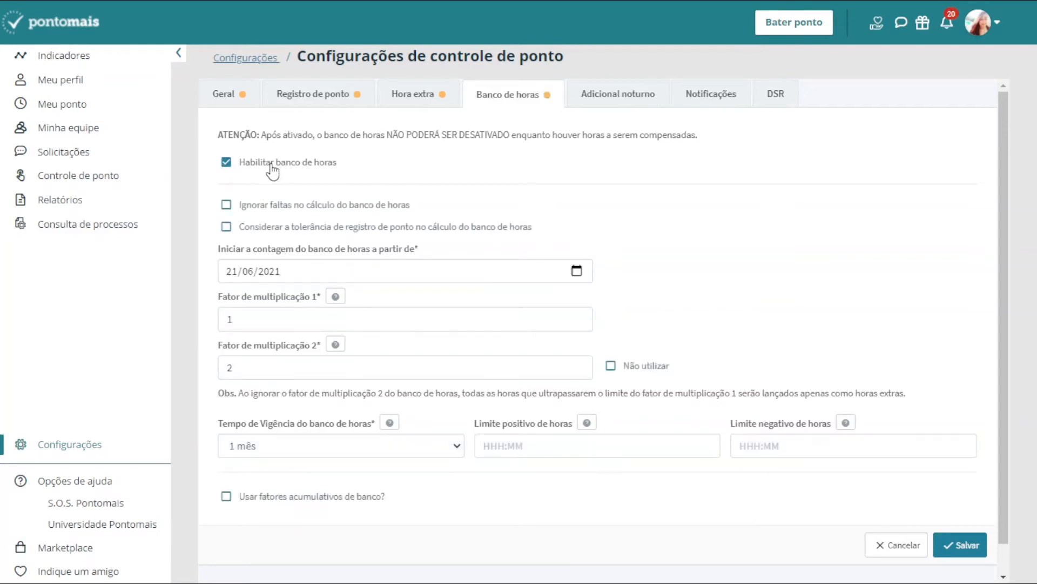
pyautogui.click(273, 205)
# Step: Set the hour bank's validity period to 6 meses
pyautogui.scroll(-1, 360, 418)
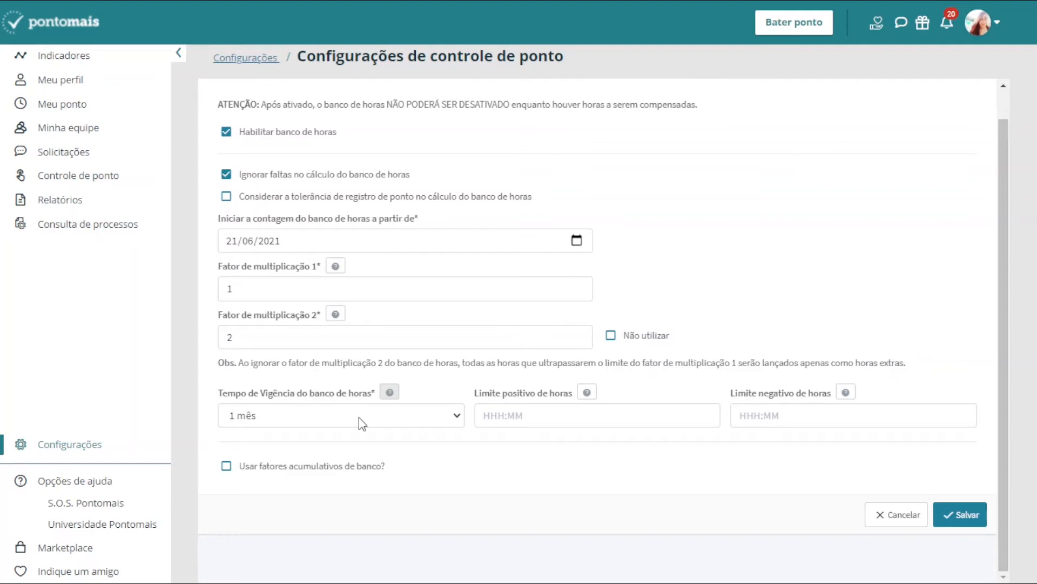
pyautogui.click(358, 418)
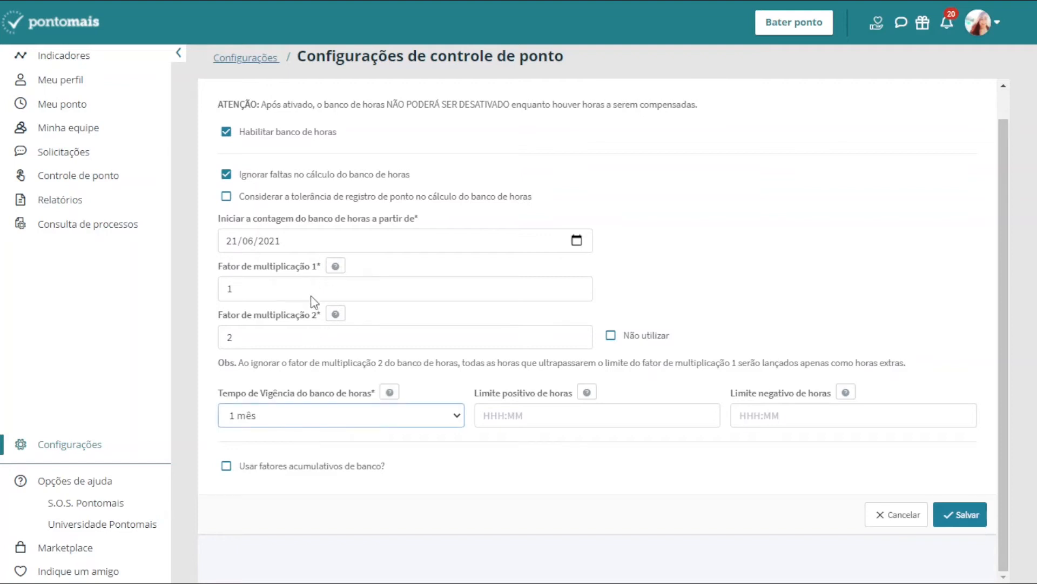
pyautogui.click(293, 325)
pyautogui.click(473, 454)
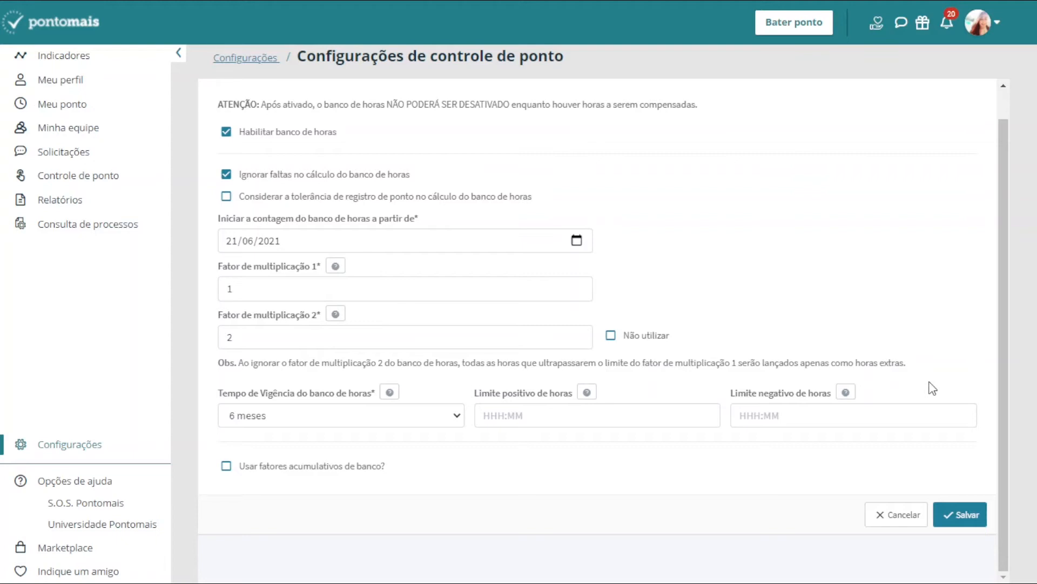
# Step: Set the hour bank's positive limit to 200:00 and negative limit to -100:00, and enable cumulative bank factors
pyautogui.click(520, 410)
pyautogui.write('200:00')
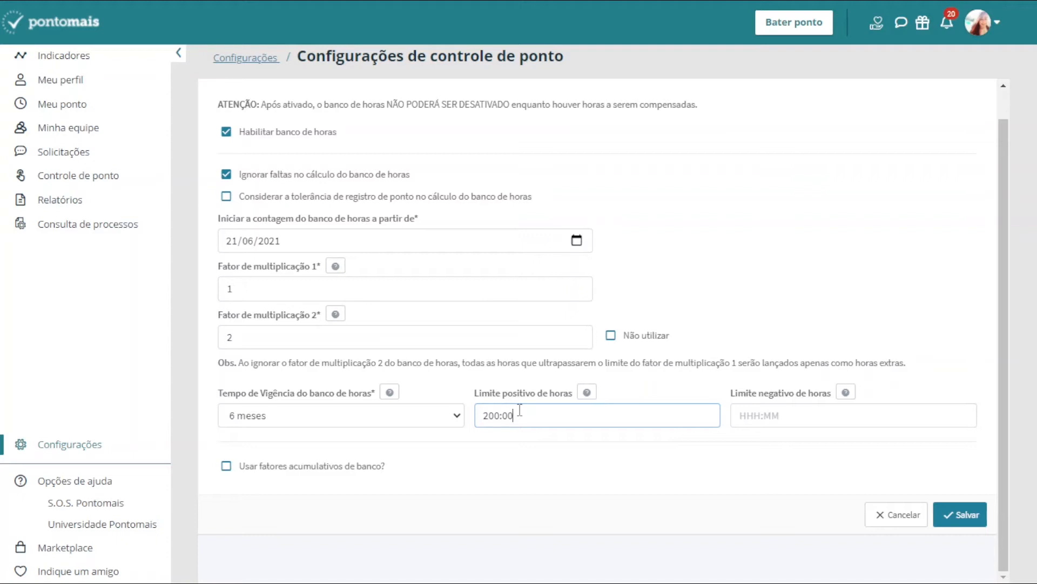
pyautogui.click(798, 413)
pyautogui.write('-100:00')
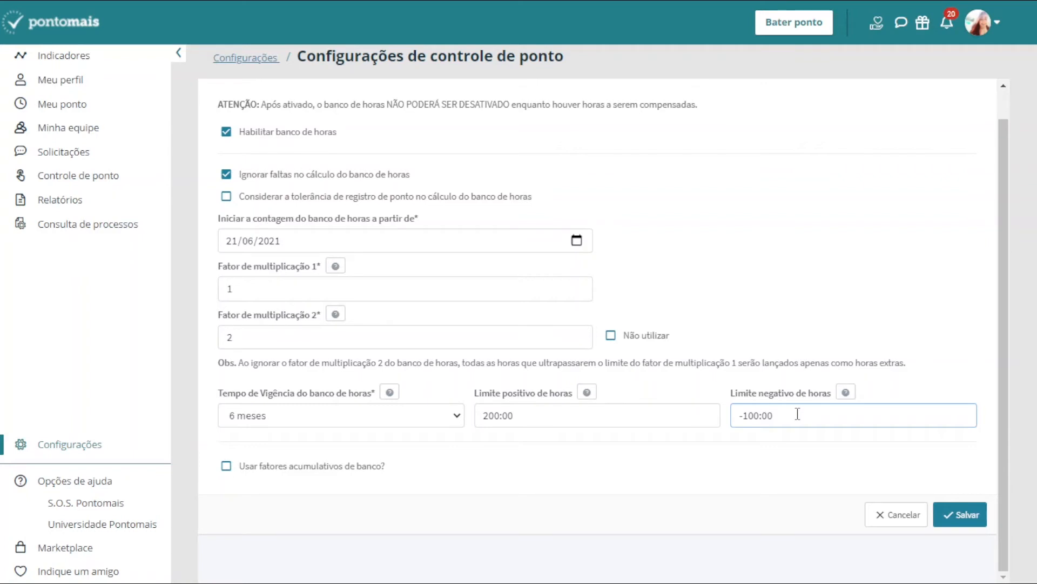
pyautogui.click(361, 468)
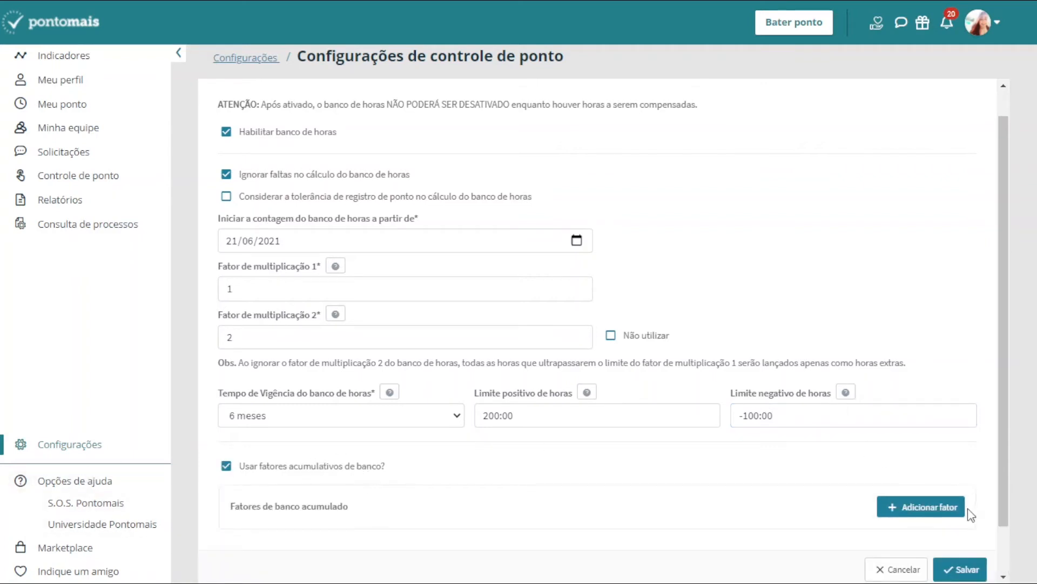
# Step: Add three empty rows to the accumulated bank factors
pyautogui.click(936, 516)
pyautogui.click(935, 516)
pyautogui.click(935, 516)
pyautogui.scroll(-3, 346, 366)
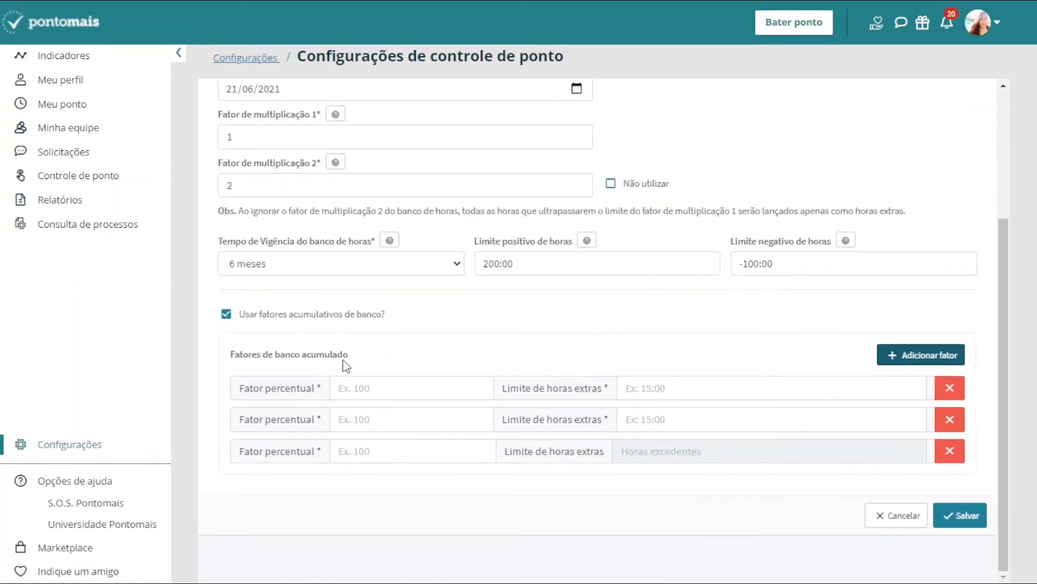
# Step: Fill in the accumulated factors: 200% up to 15:00, 220% up to 15:00, and 300% for the exceeding hours
pyautogui.click(357, 388)
pyautogui.write('200')
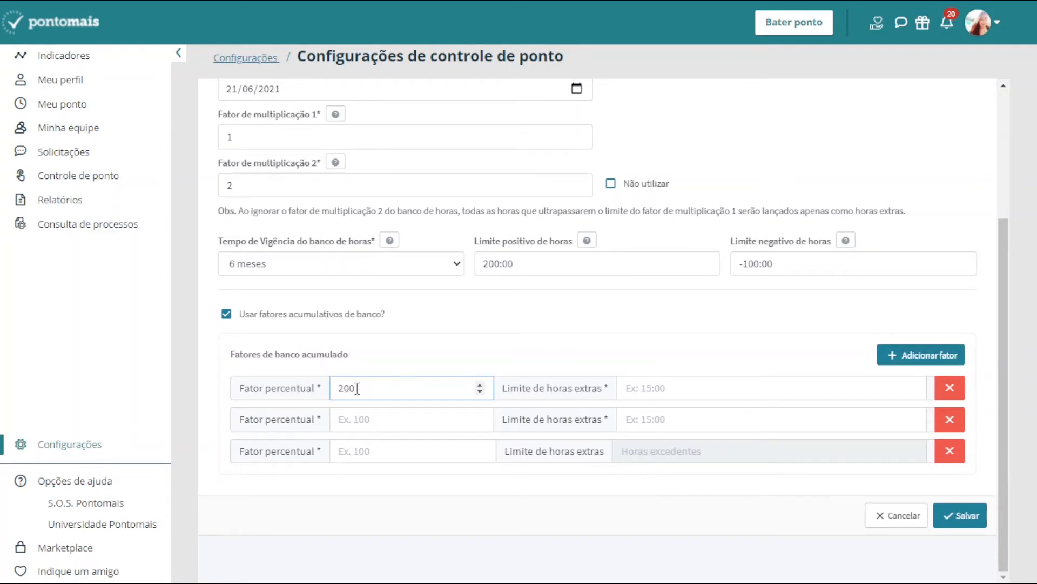
pyautogui.click(658, 388)
pyautogui.write('15:00')
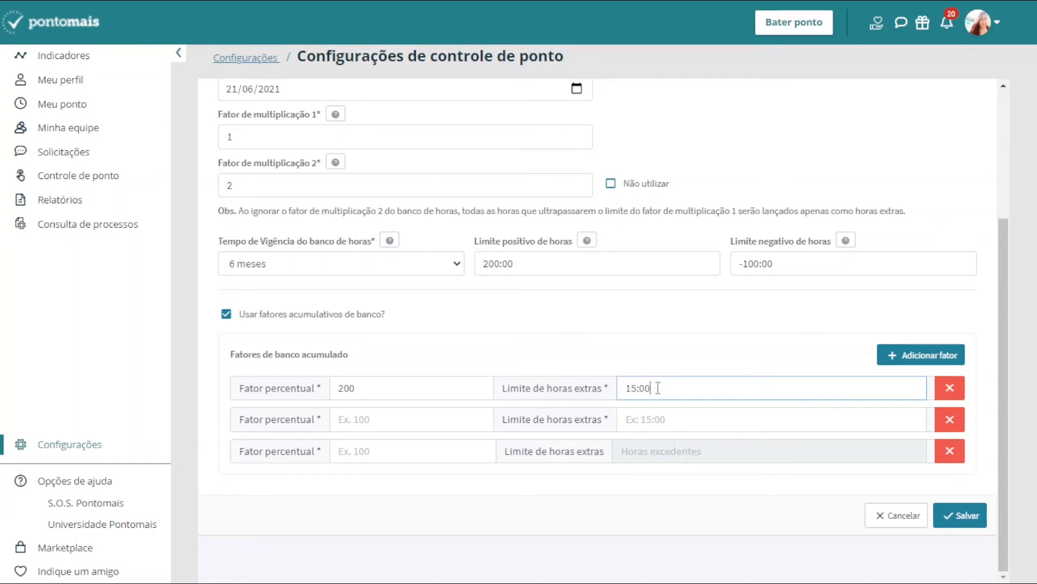
pyautogui.click(378, 420)
pyautogui.write('220')
pyautogui.click(651, 421)
pyautogui.write('15:00')
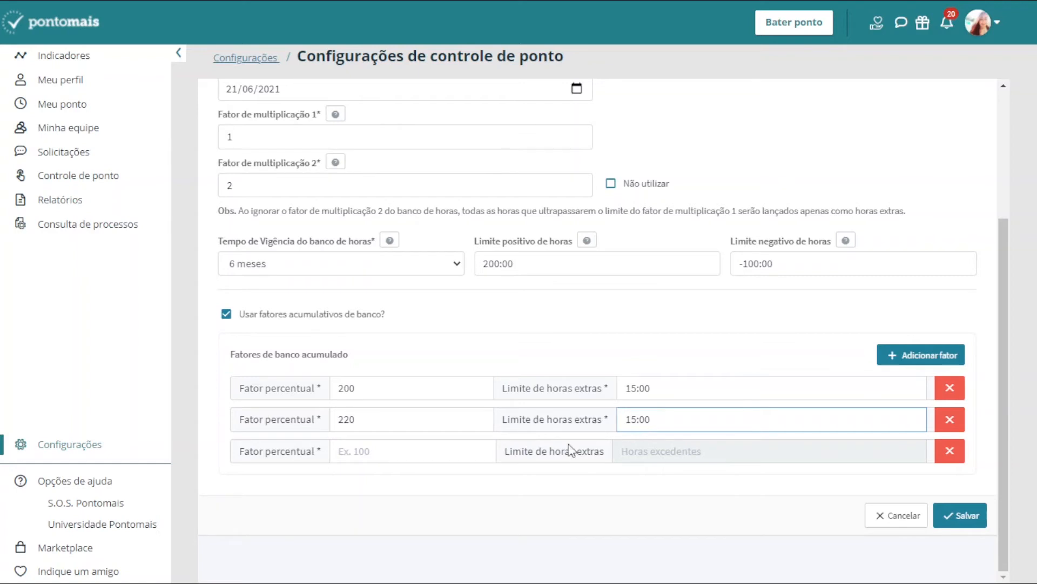
pyautogui.click(398, 454)
pyautogui.write('300')
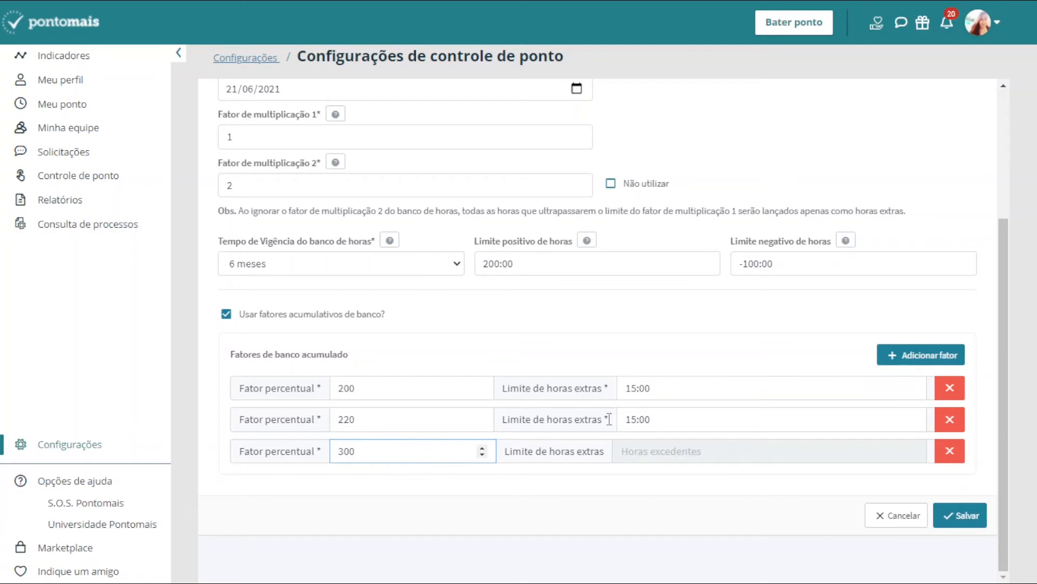
# Step: Delete all three accumulated bank factors, starting with the first row
pyautogui.click(951, 398)
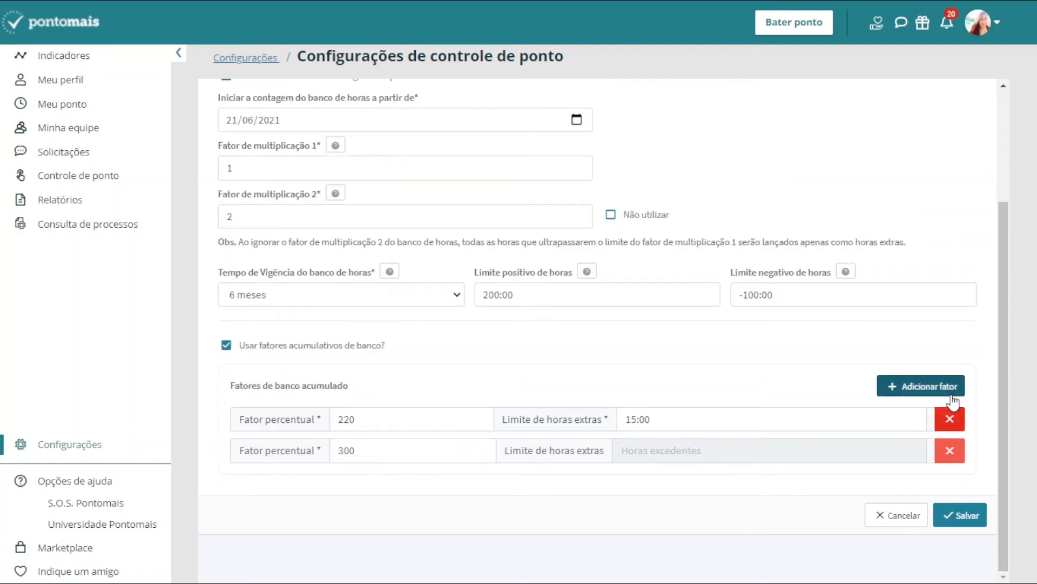
pyautogui.click(950, 419)
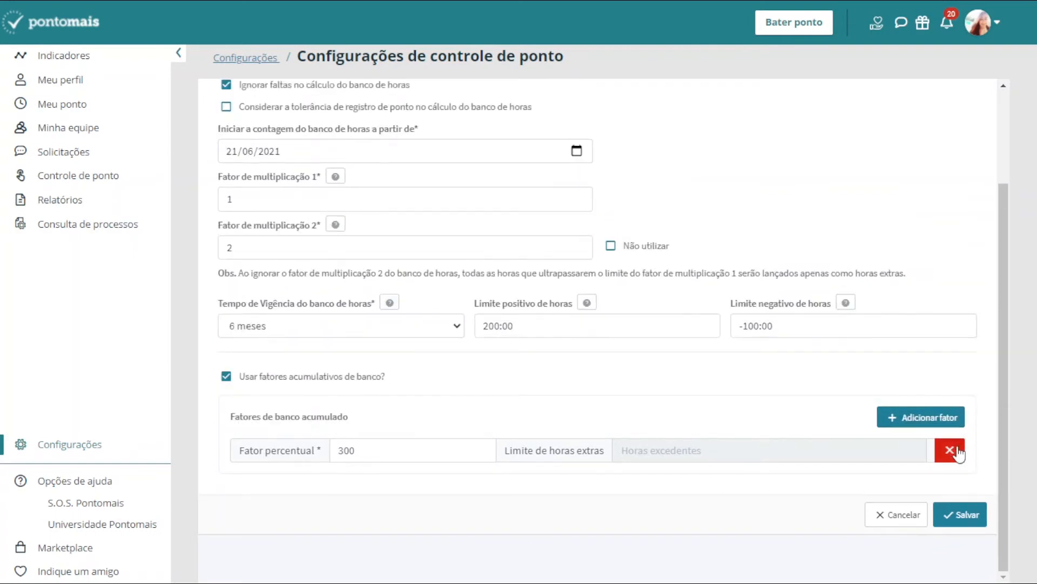
pyautogui.click(950, 450)
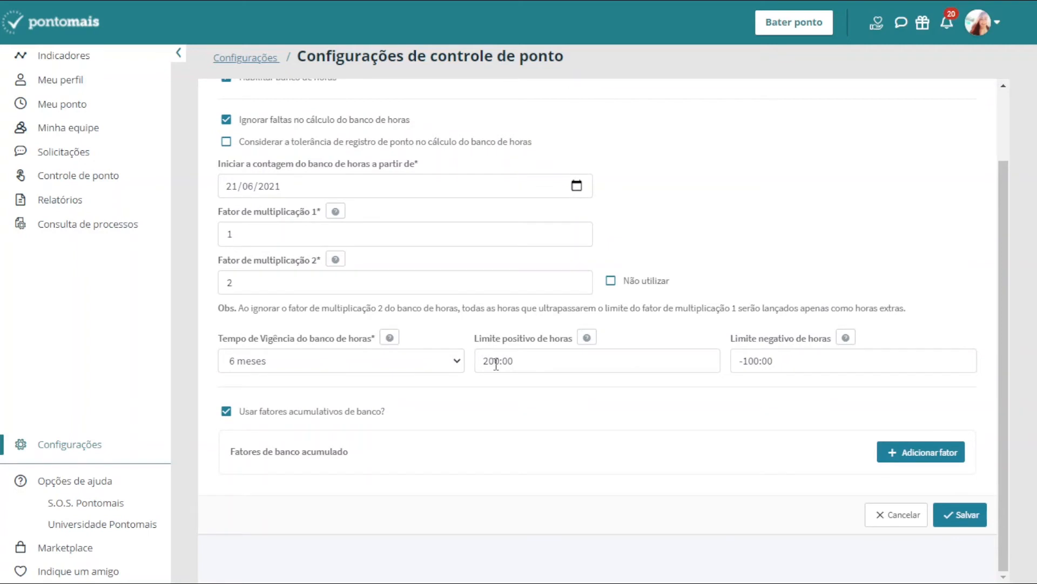
# Step: Enable the night-shift premium and mark its end time as Não utilizar
pyautogui.scroll(2, 496, 363)
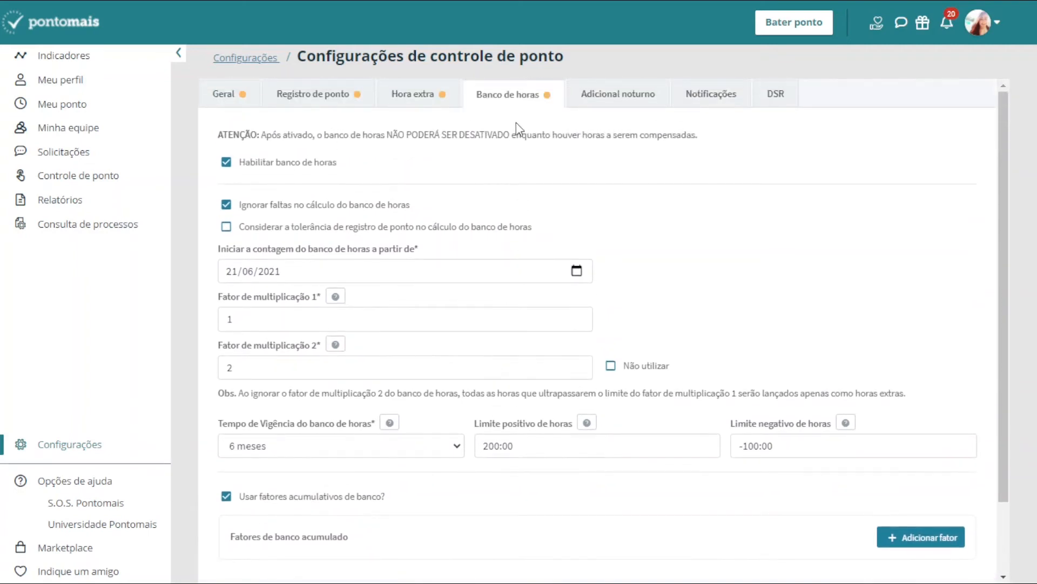
pyautogui.click(611, 99)
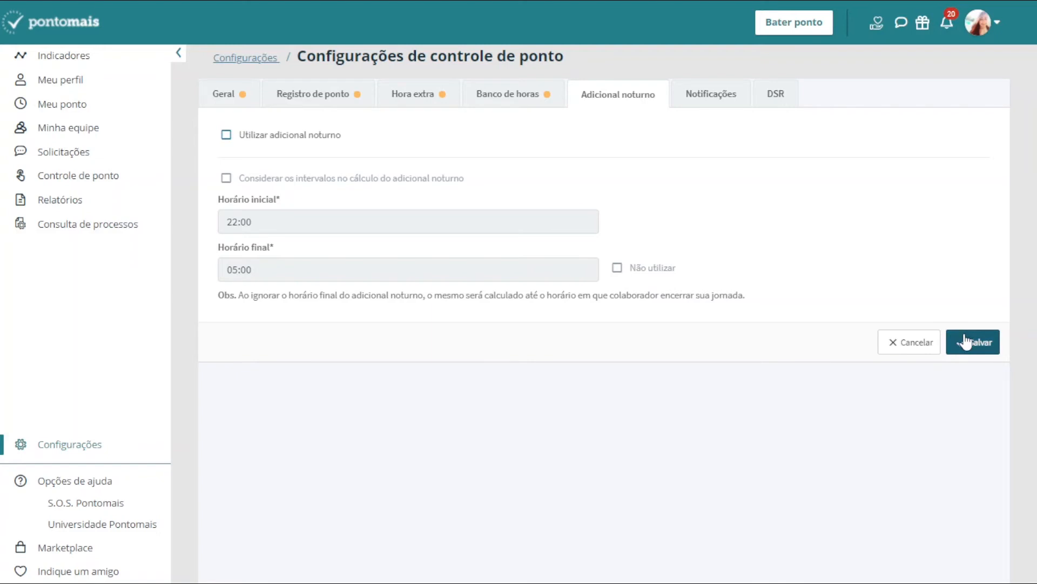
pyautogui.click(226, 135)
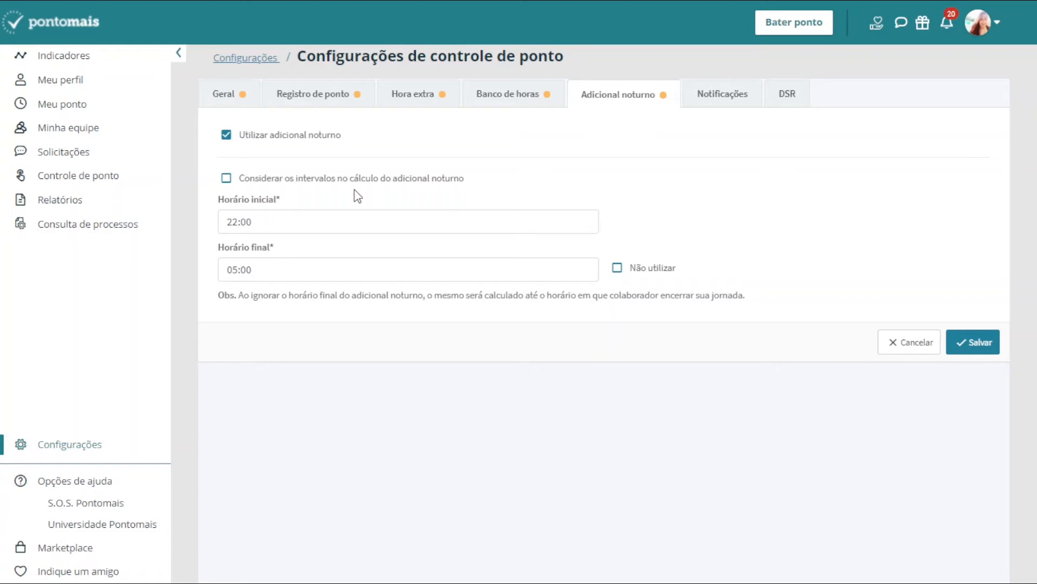
pyautogui.click(262, 226)
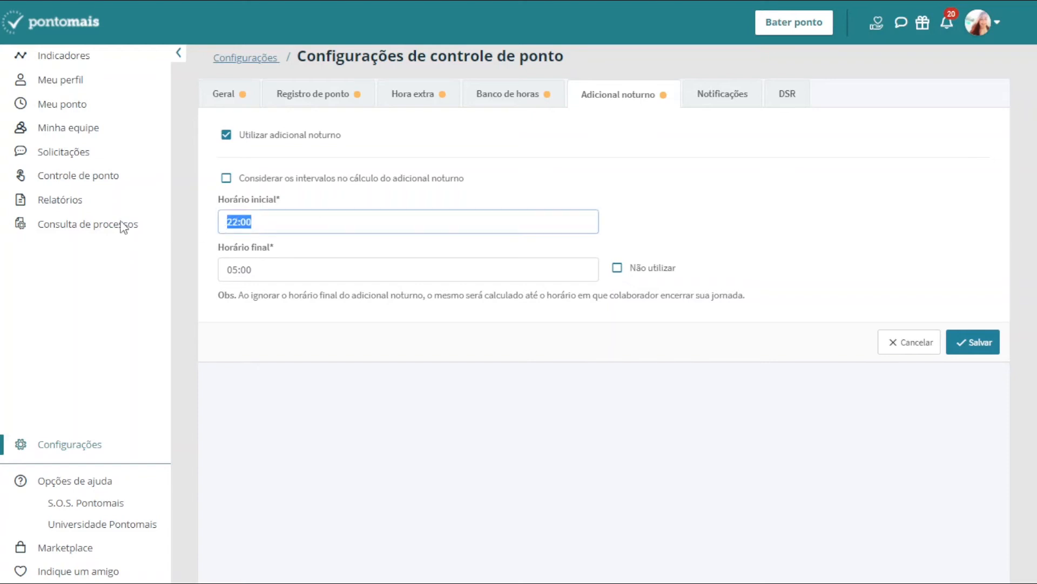
pyautogui.click(279, 270)
pyautogui.click(463, 388)
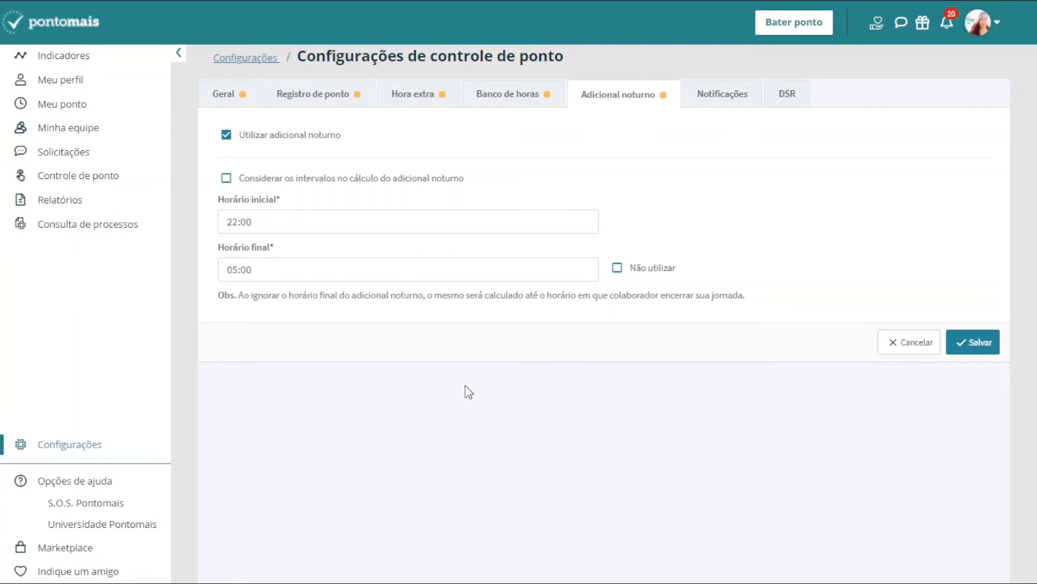
pyautogui.click(620, 269)
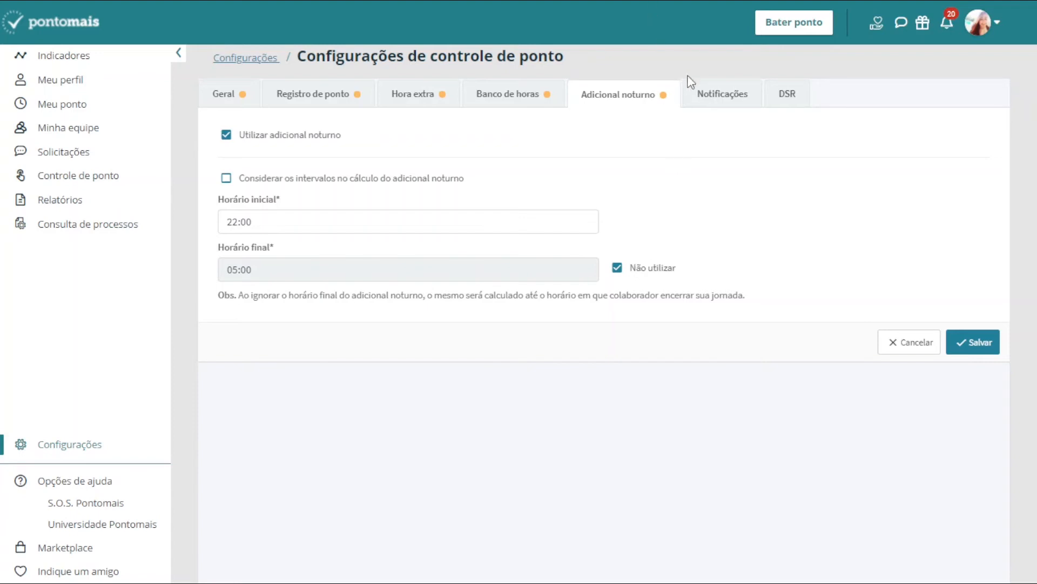
# Step: In the notification settings, set the sending time of the workday summary to 19:00
pyautogui.click(707, 98)
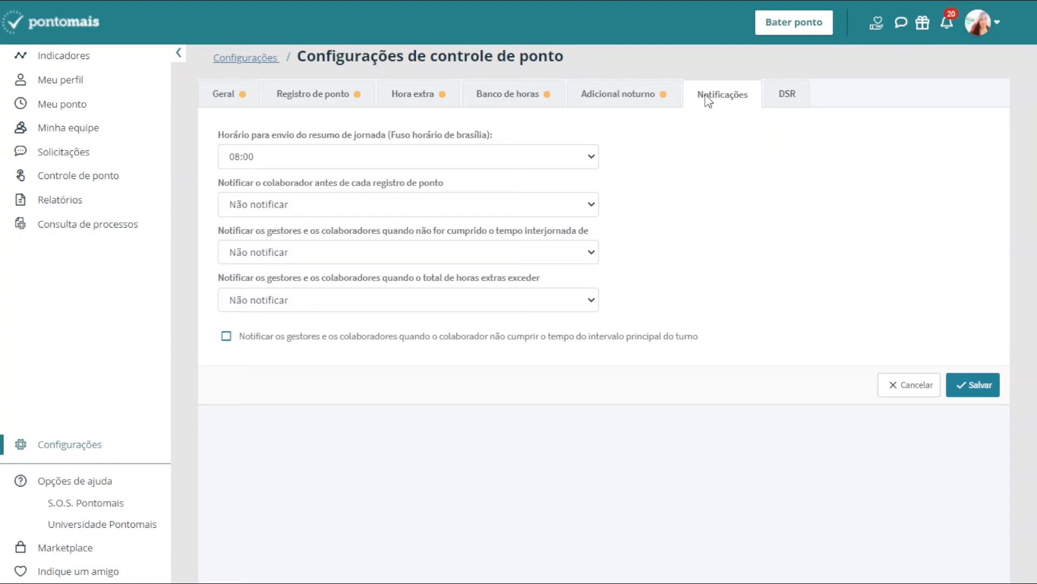
pyautogui.click(387, 158)
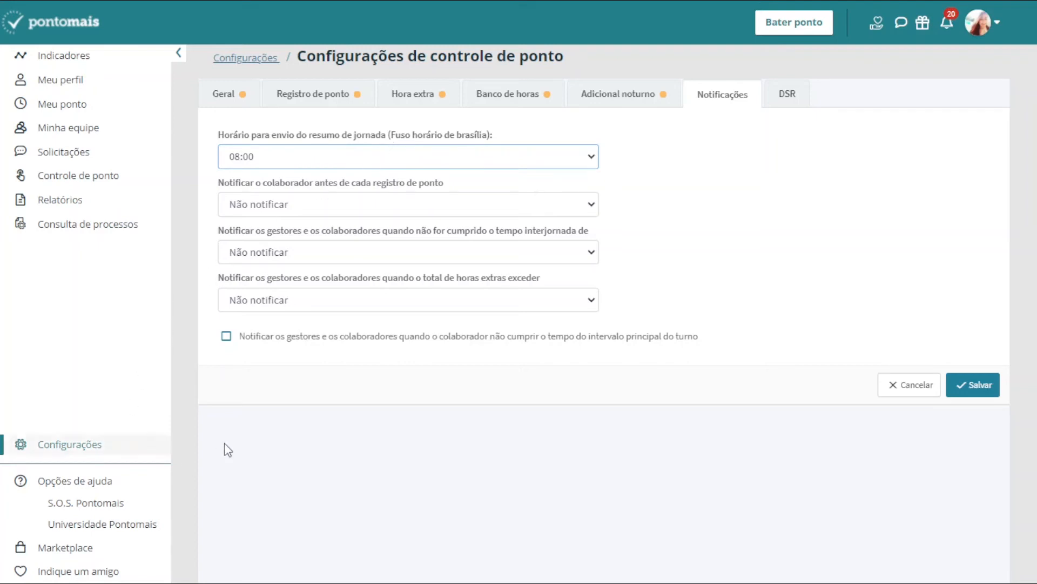
pyautogui.click(238, 436)
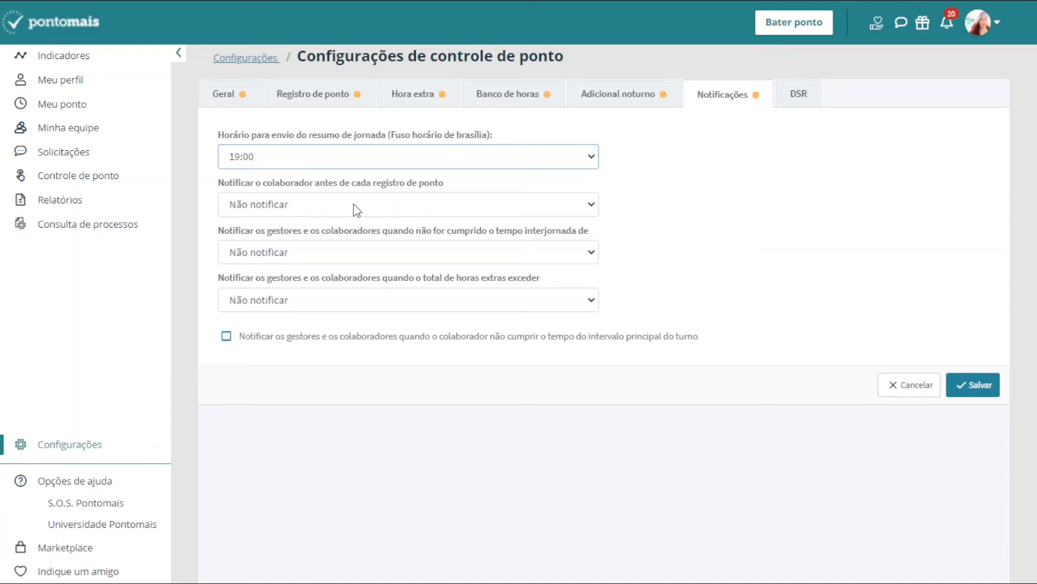
# Step: Set the notification sent to the employee before each time registration to 2 minutos antes
pyautogui.click(518, 208)
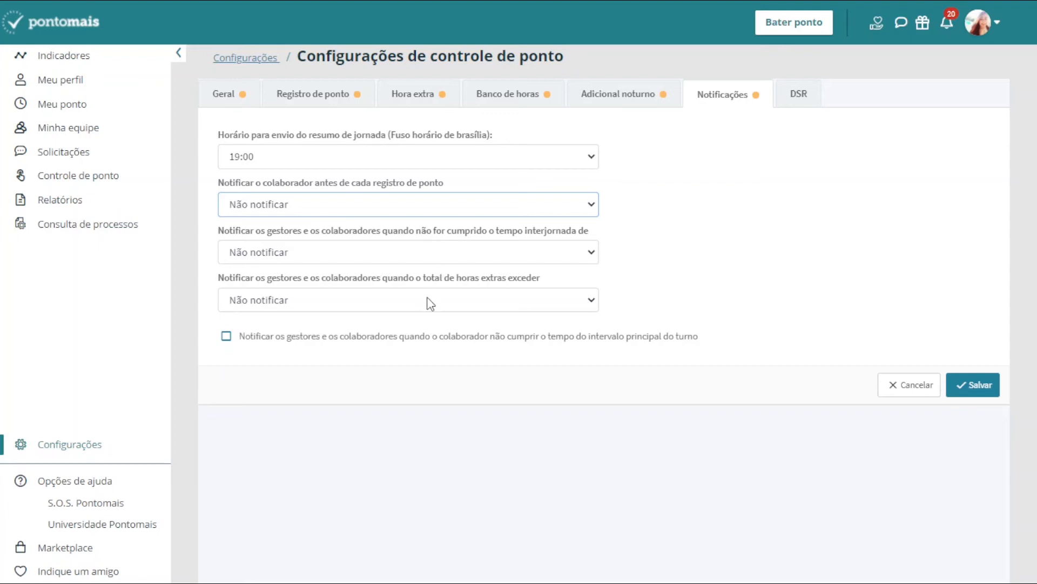
pyautogui.click(741, 225)
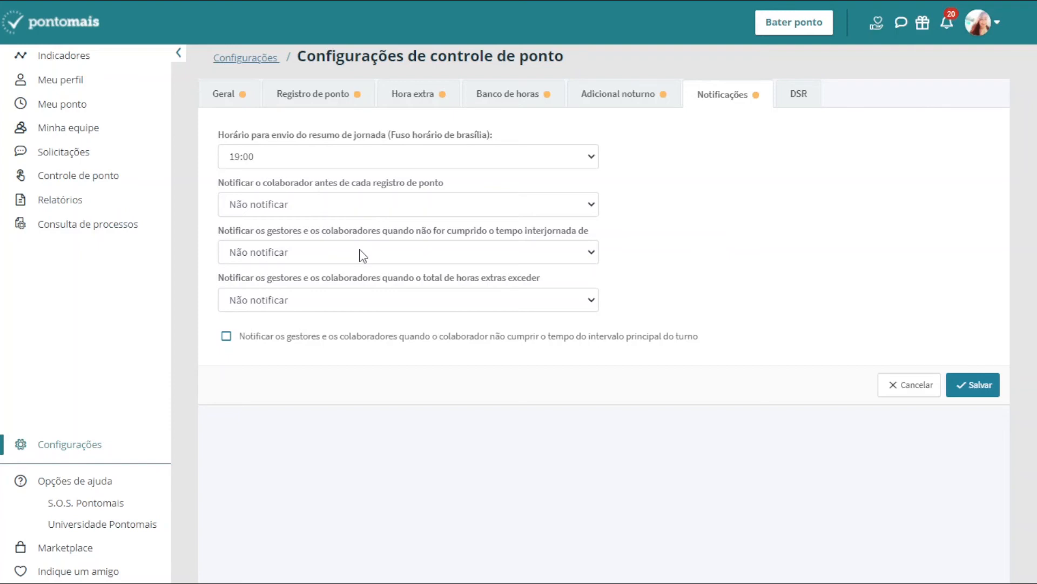
pyautogui.click(376, 214)
pyautogui.click(380, 244)
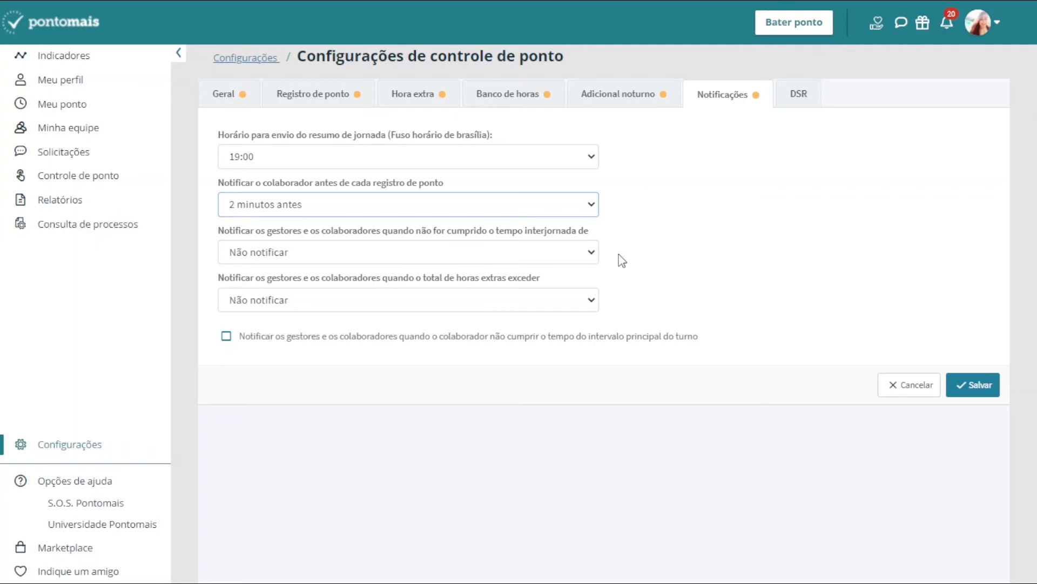
# Step: Set the notification for unmet rest time between workdays to 11 horas and choose the threshold for the total-overtime notification
pyautogui.click(531, 259)
pyautogui.click(476, 341)
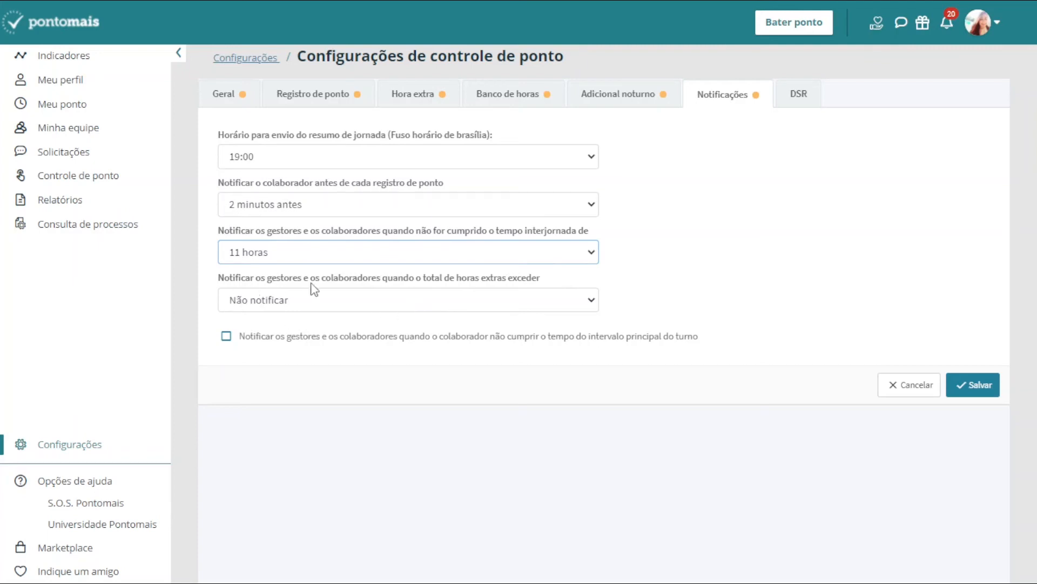
pyautogui.click(430, 301)
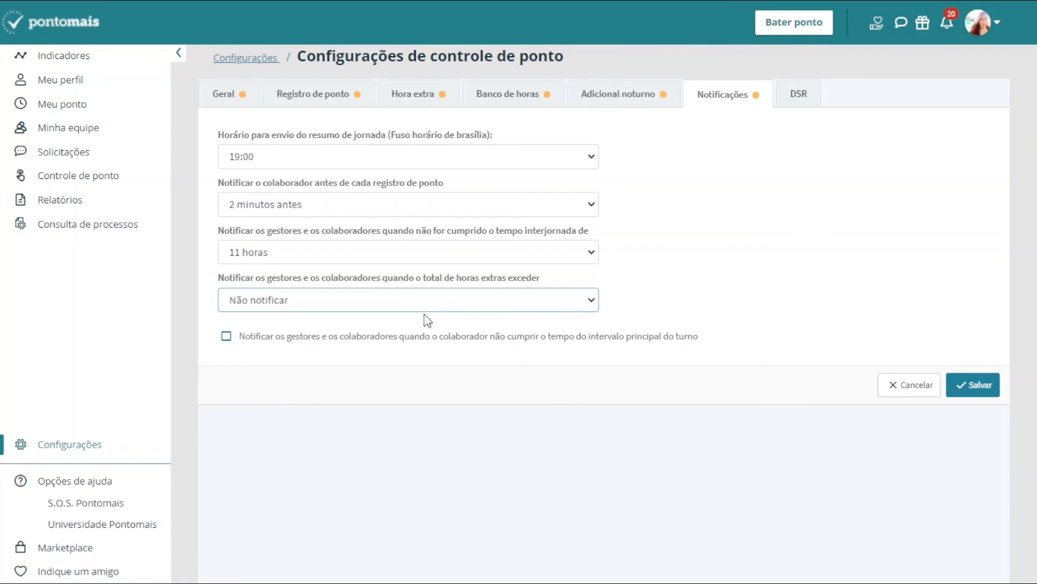
pyautogui.click(424, 344)
pyautogui.click(426, 380)
# Step: Enable the DSR discount and the discount for exceeding the weekly missing-hours limit, and leave the configuration form without saving
pyautogui.click(802, 103)
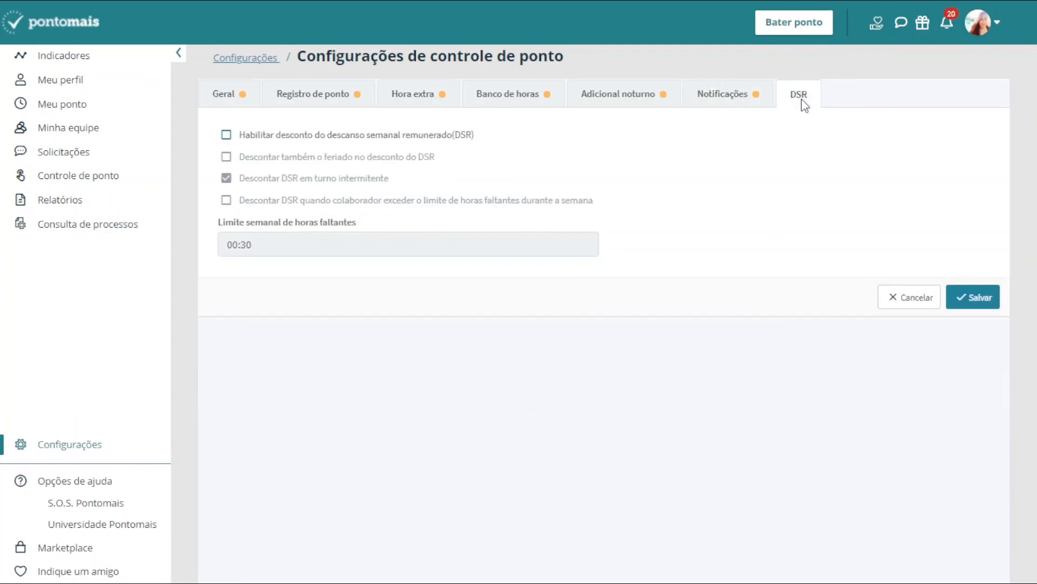
pyautogui.click(321, 137)
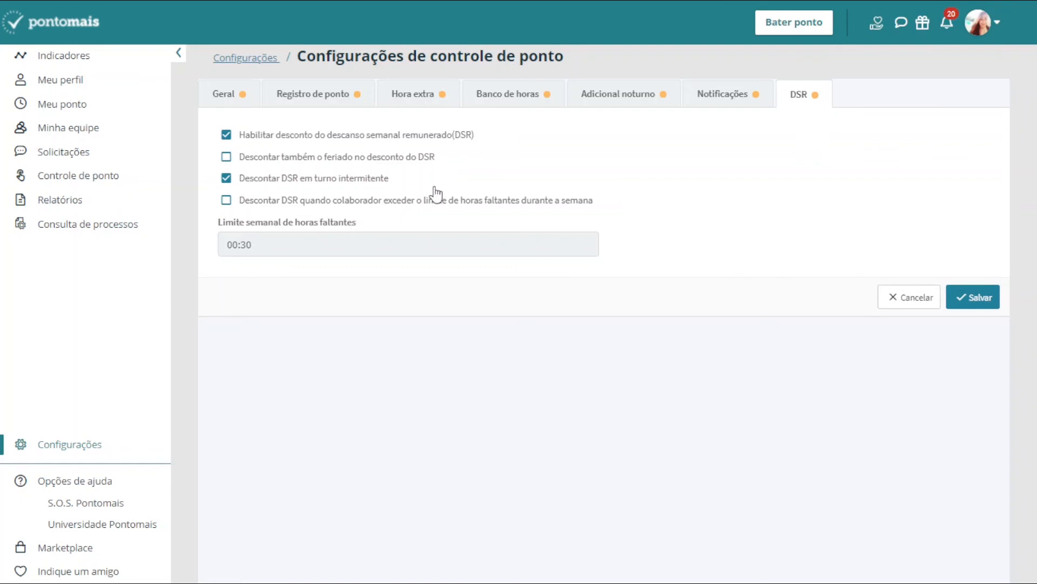
pyautogui.click(428, 211)
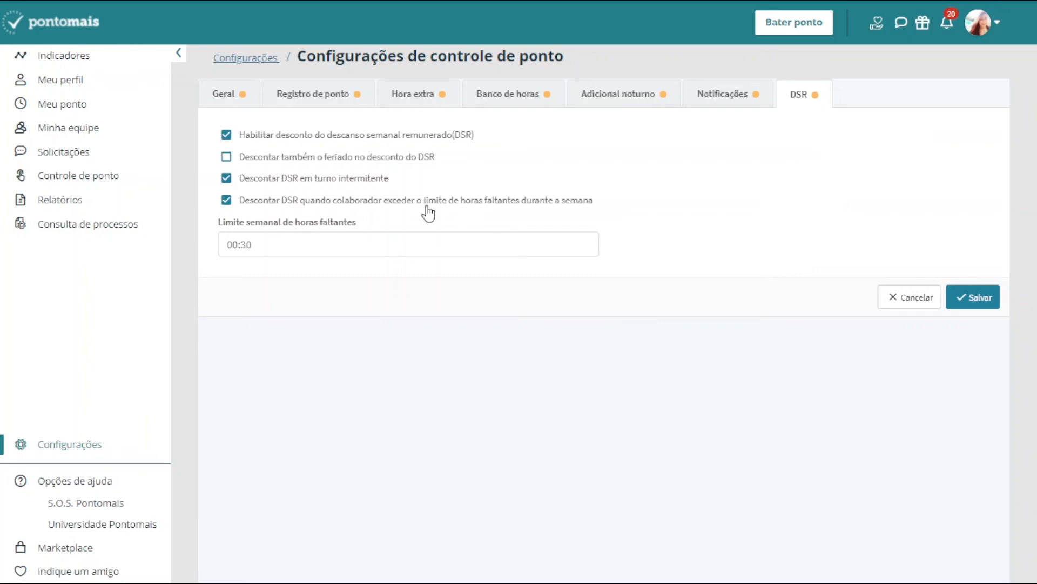
pyautogui.click(294, 239)
pyautogui.moveTo(187, 270); pyautogui.dragTo(246, 256)
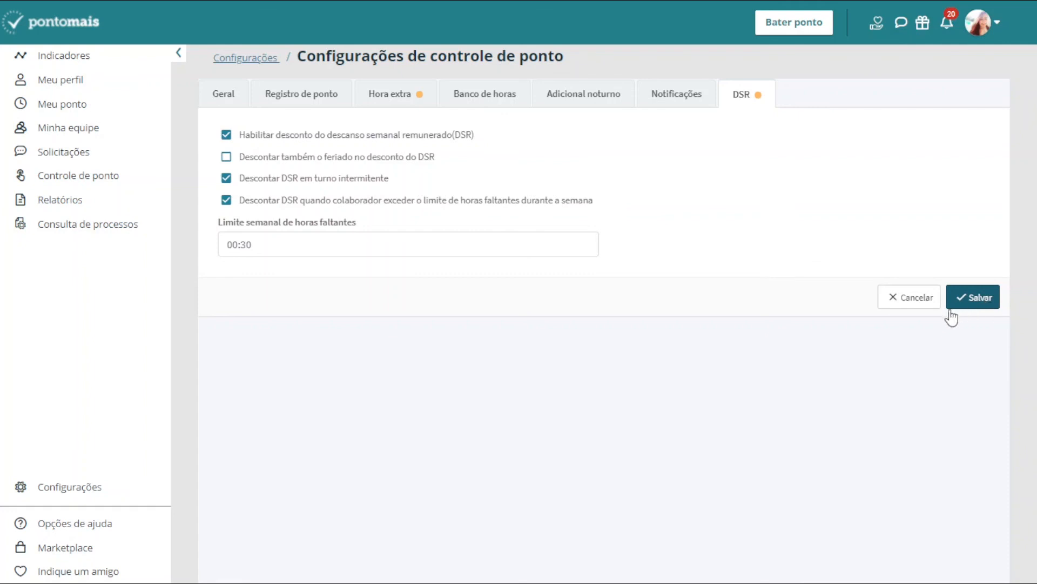
pyautogui.click(901, 299)
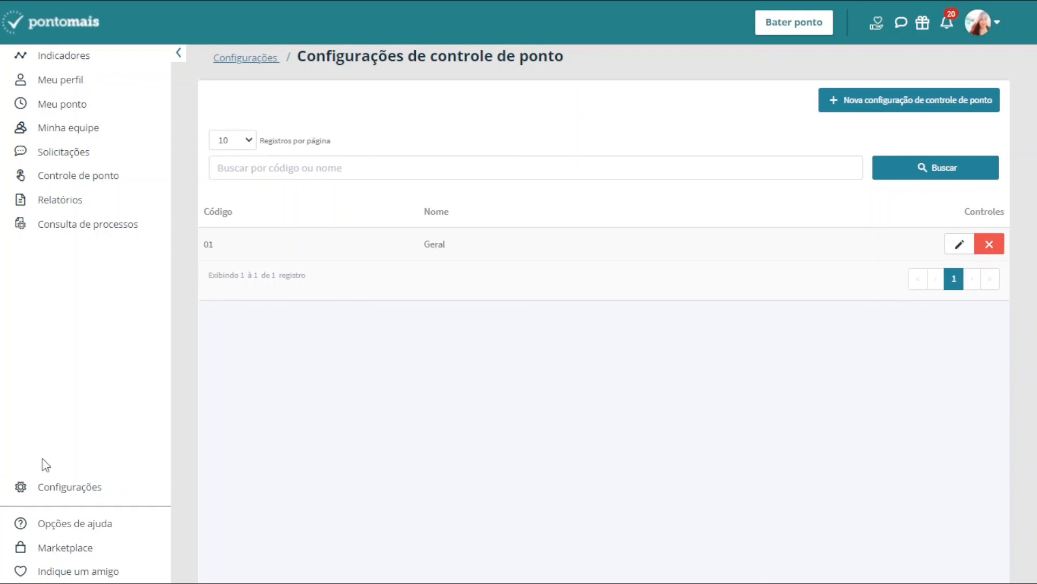
# Step: Open the registration of the employee whose position is Gerente financeiro for editing from the Colaboradores settings
pyautogui.click(50, 489)
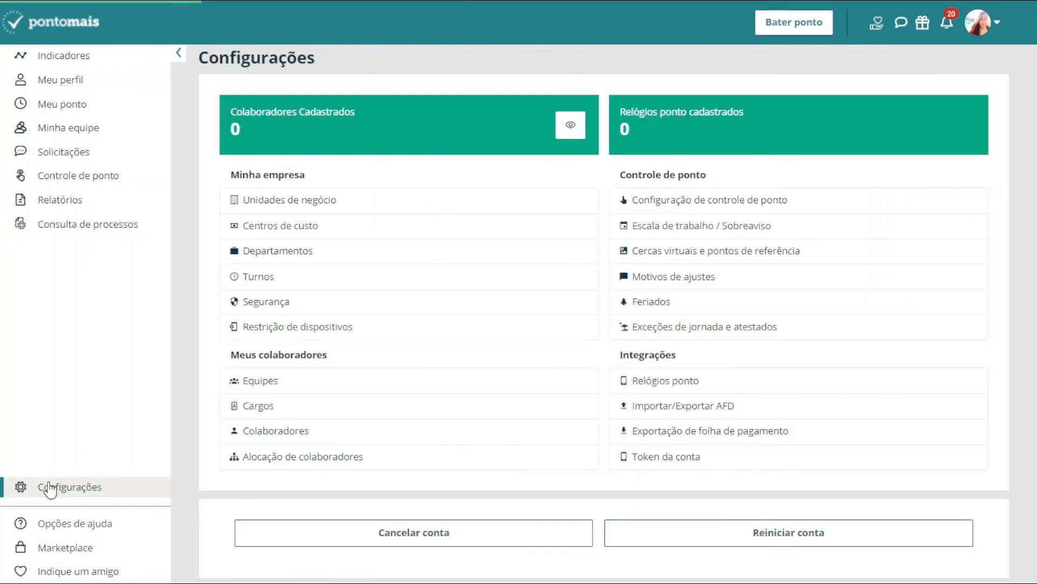
pyautogui.click(353, 431)
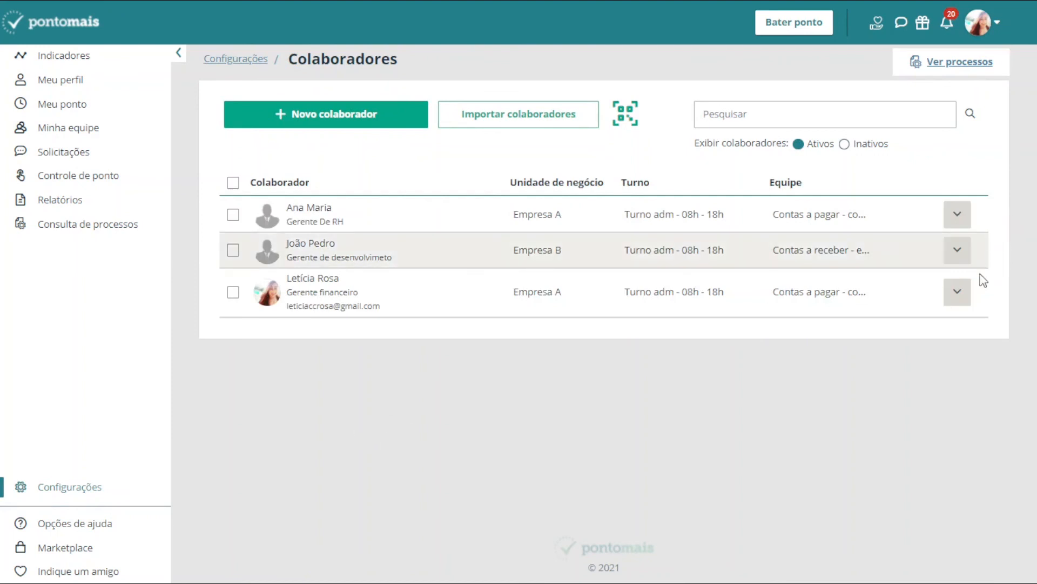
pyautogui.click(961, 295)
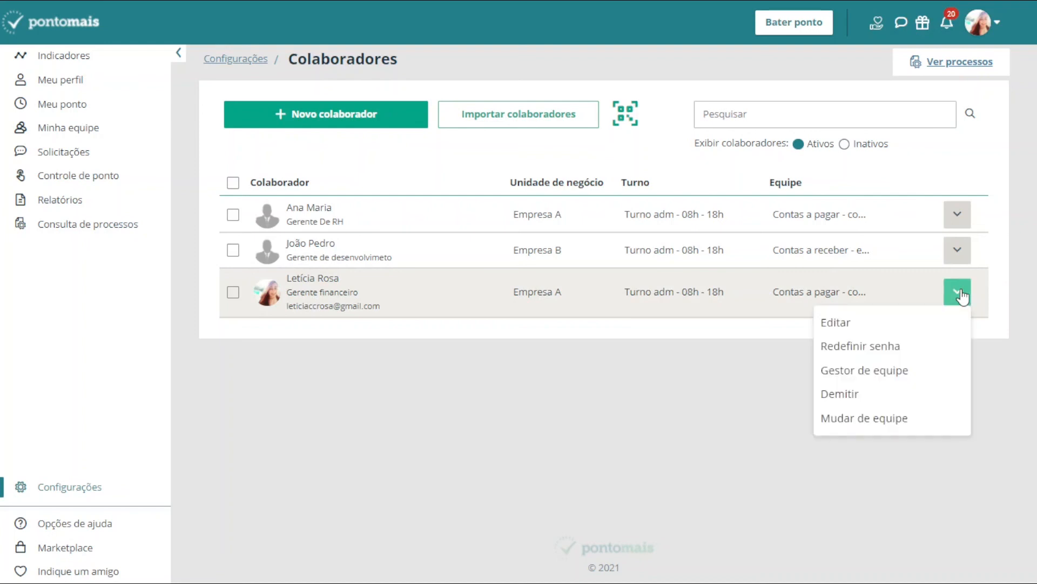
pyautogui.click(837, 323)
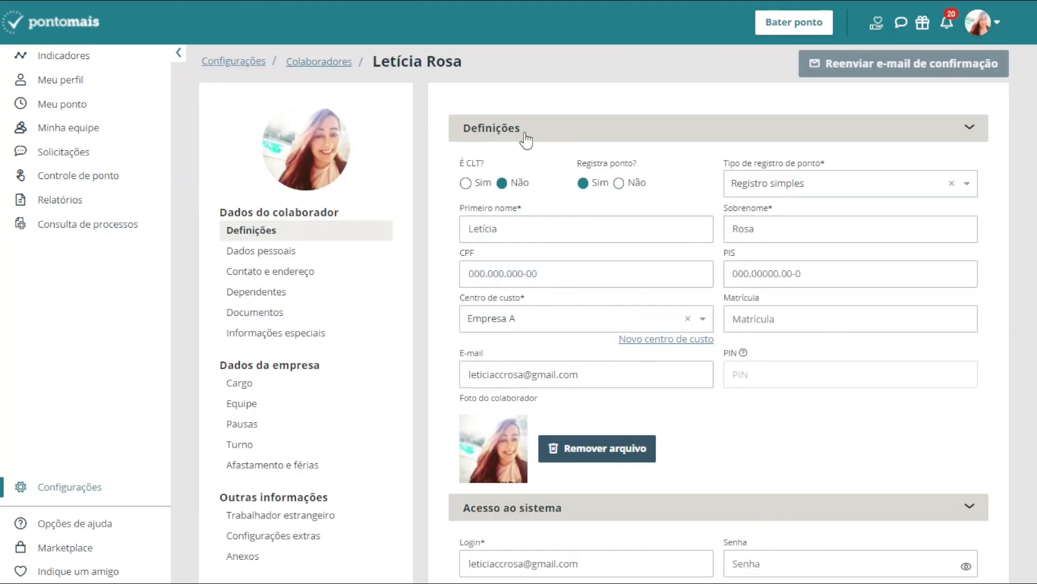
# Step: Check which time-control configurations can be assigned in the employee's Configurações extras, leaving the selection as it is
pyautogui.scroll(-3, 305, 429)
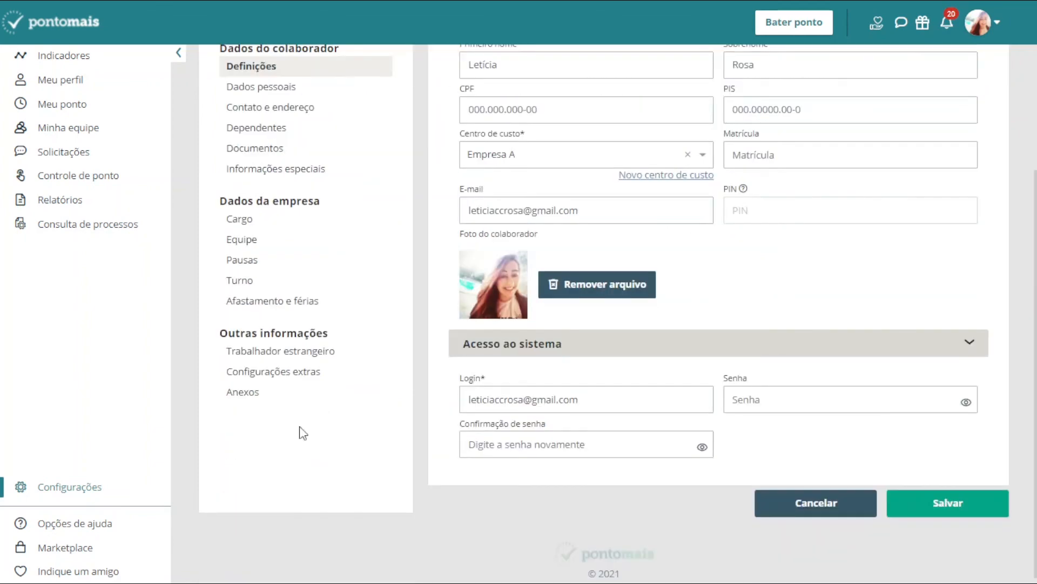
pyautogui.click(245, 373)
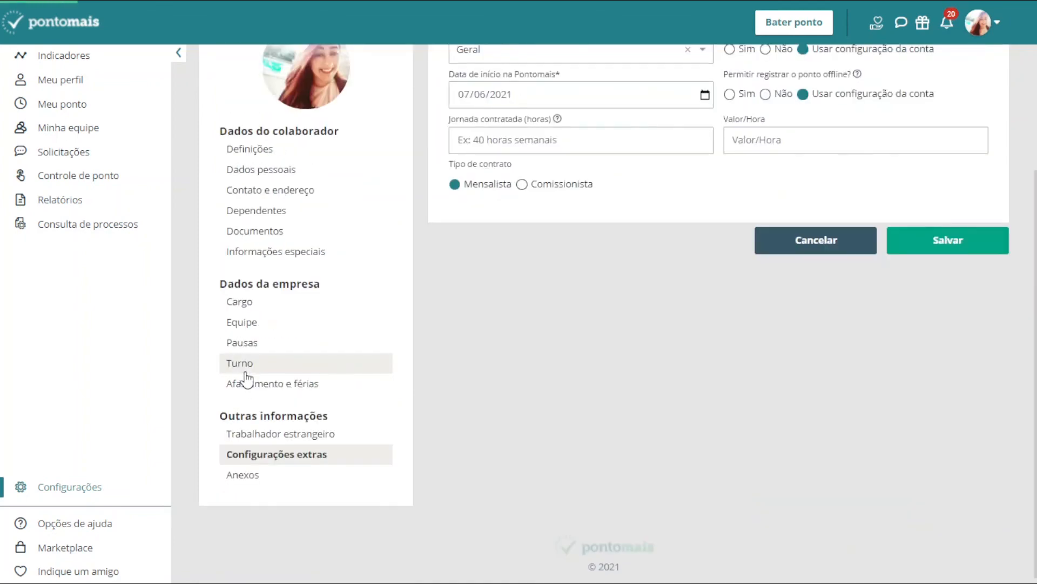
pyautogui.scroll(2, 586, 359)
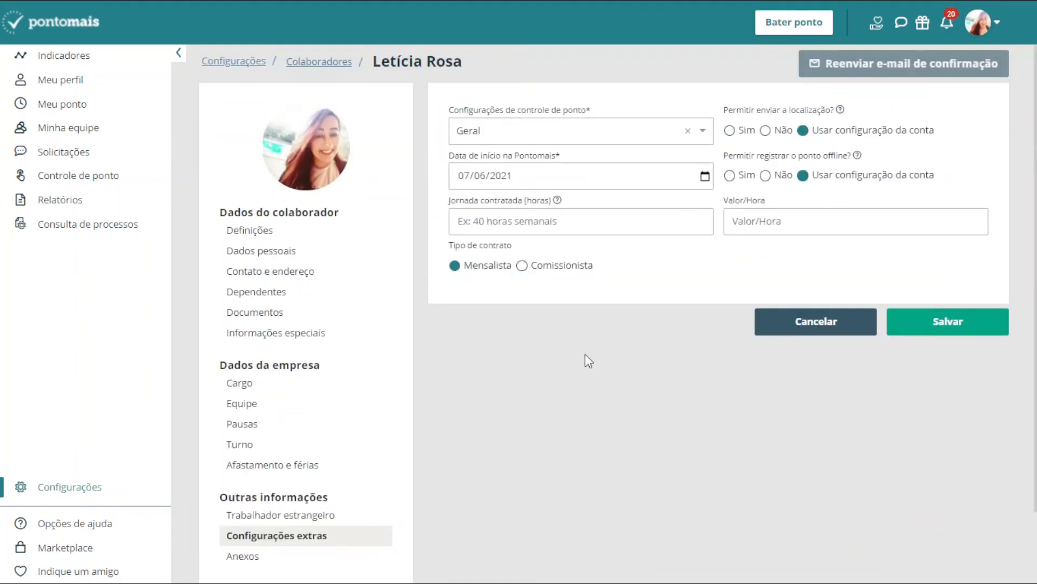
pyautogui.click(576, 137)
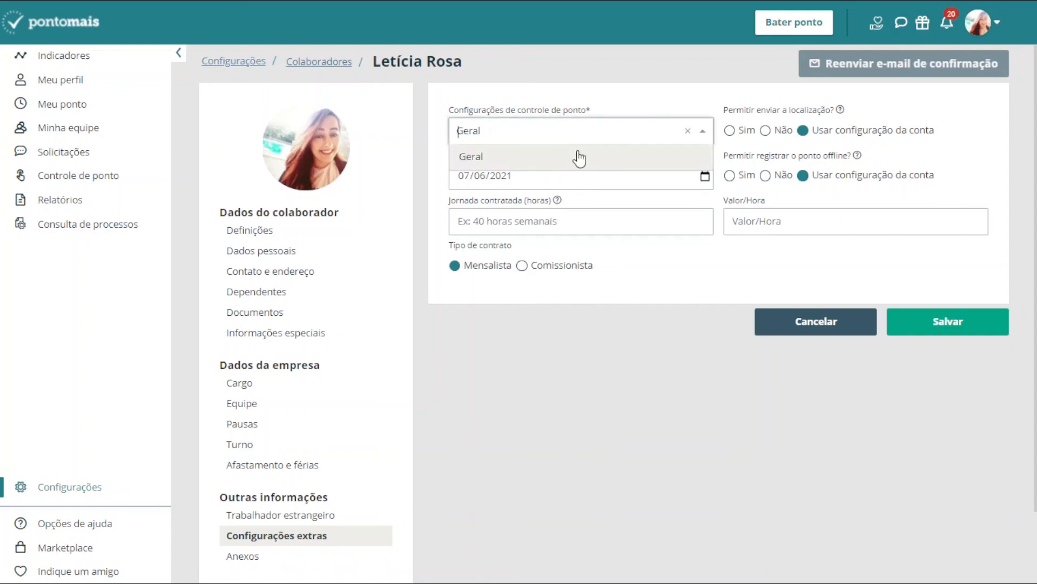
pyautogui.click(612, 88)
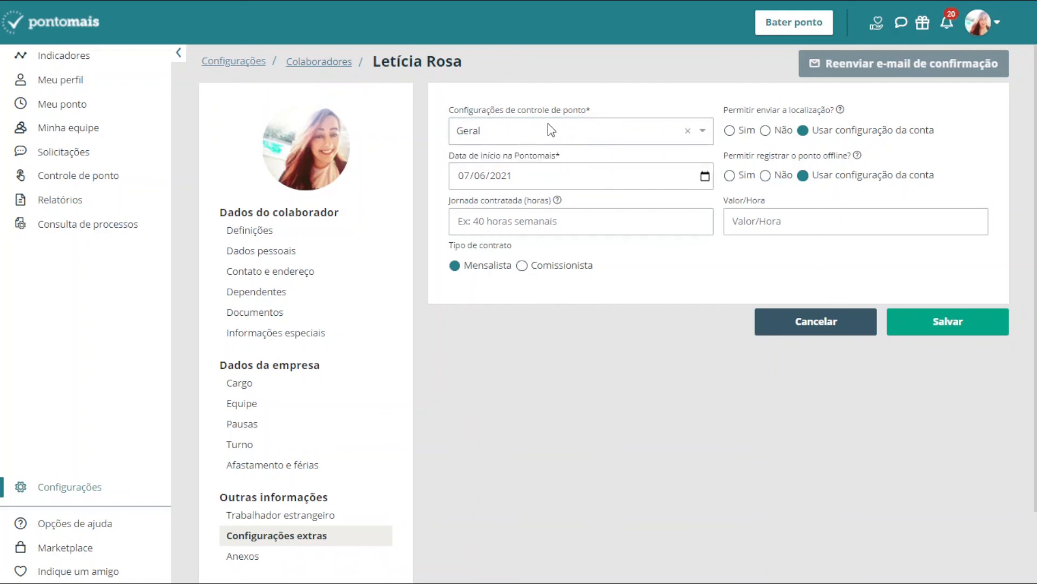